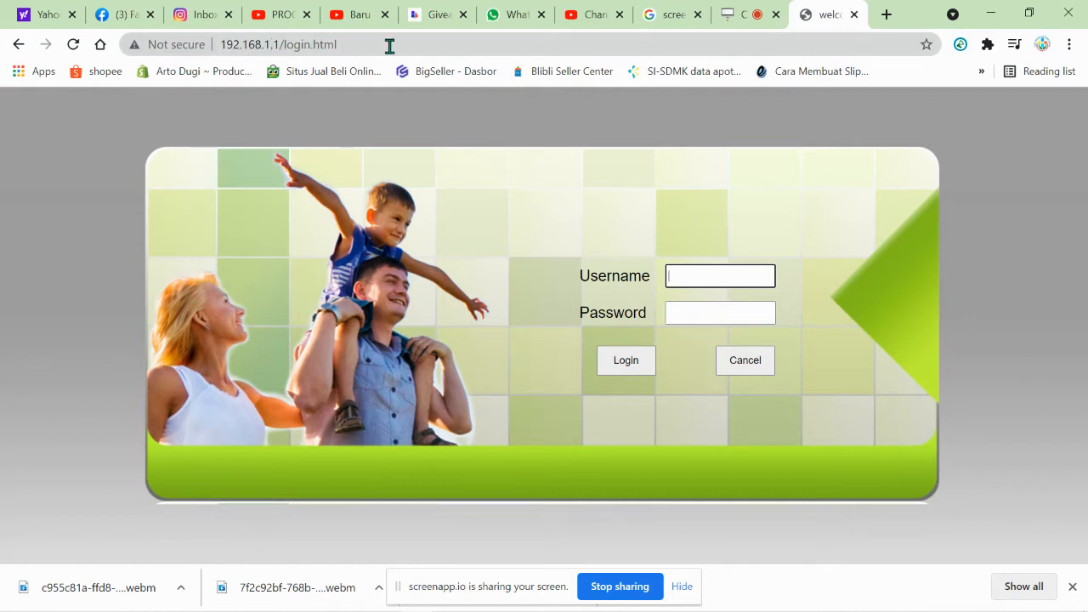
- Log in to the router as admin, pasting in the account password
{"action": "left_click", "coordinate": [710, 274]}
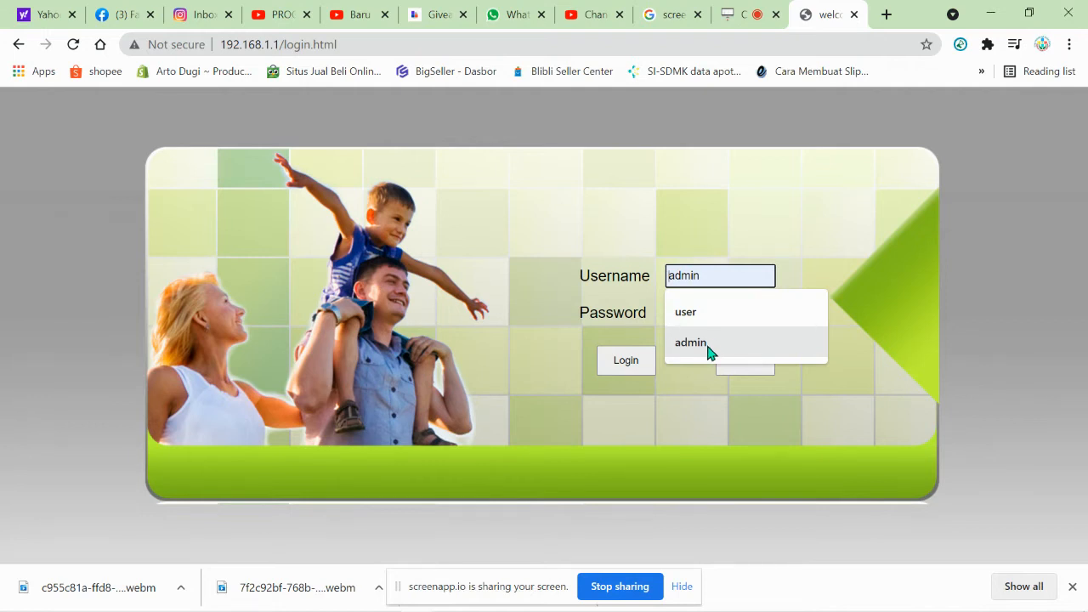
{"action": "left_click", "coordinate": [708, 344]}
{"action": "left_click", "coordinate": [698, 313]}
{"action": "right_click", "coordinate": [699, 314]}
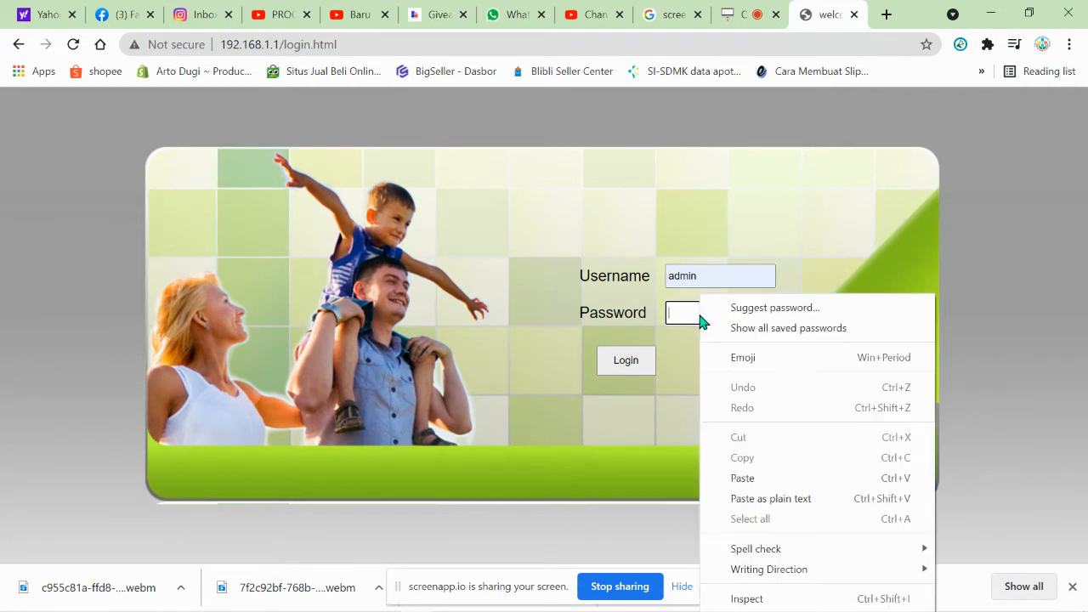
{"action": "left_click", "coordinate": [743, 477]}
{"action": "left_click", "coordinate": [627, 357]}
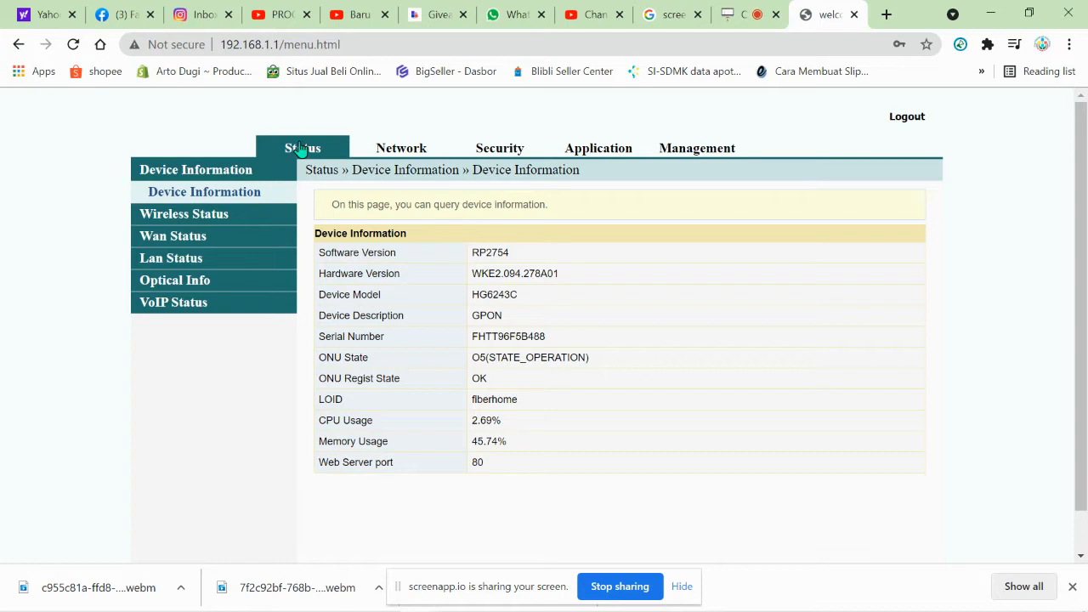
- Check the WAN interface status and open the Port Forwarding settings
{"action": "left_click", "coordinate": [173, 236]}
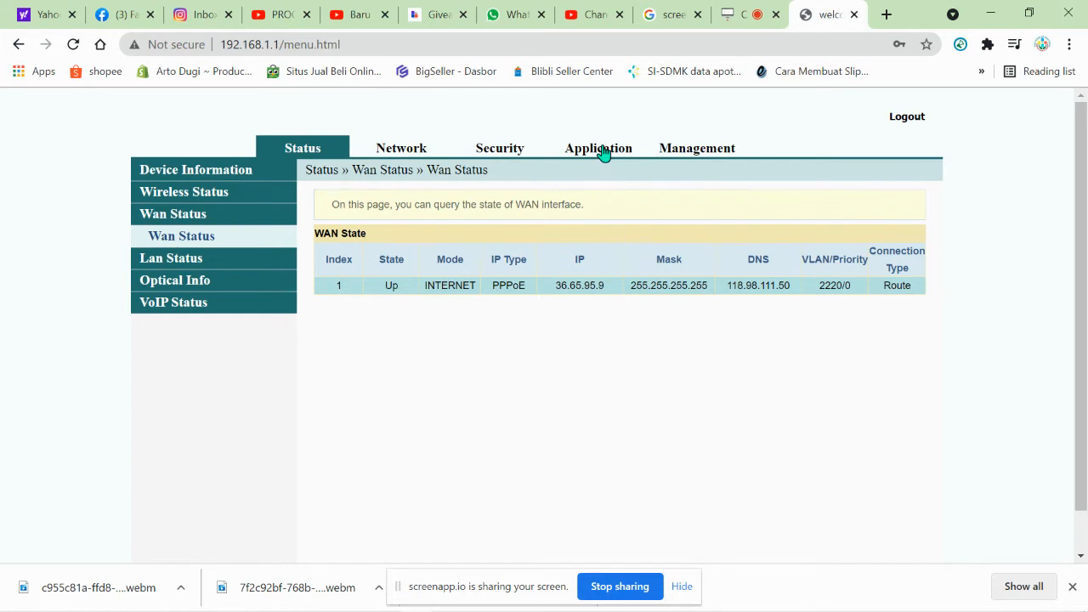
{"action": "left_click", "coordinate": [602, 152]}
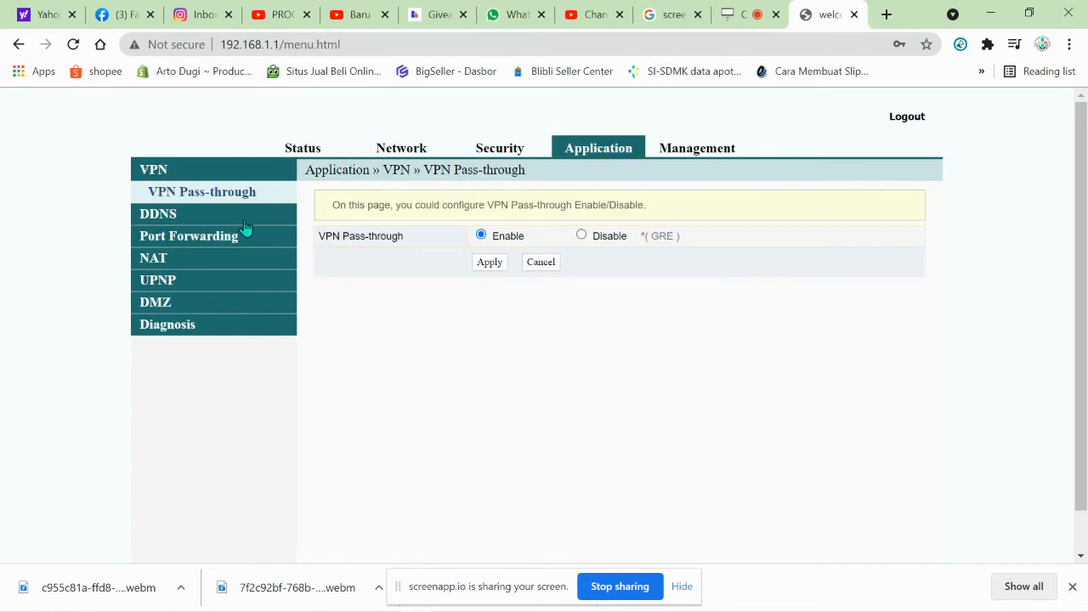
{"action": "left_click", "coordinate": [195, 243]}
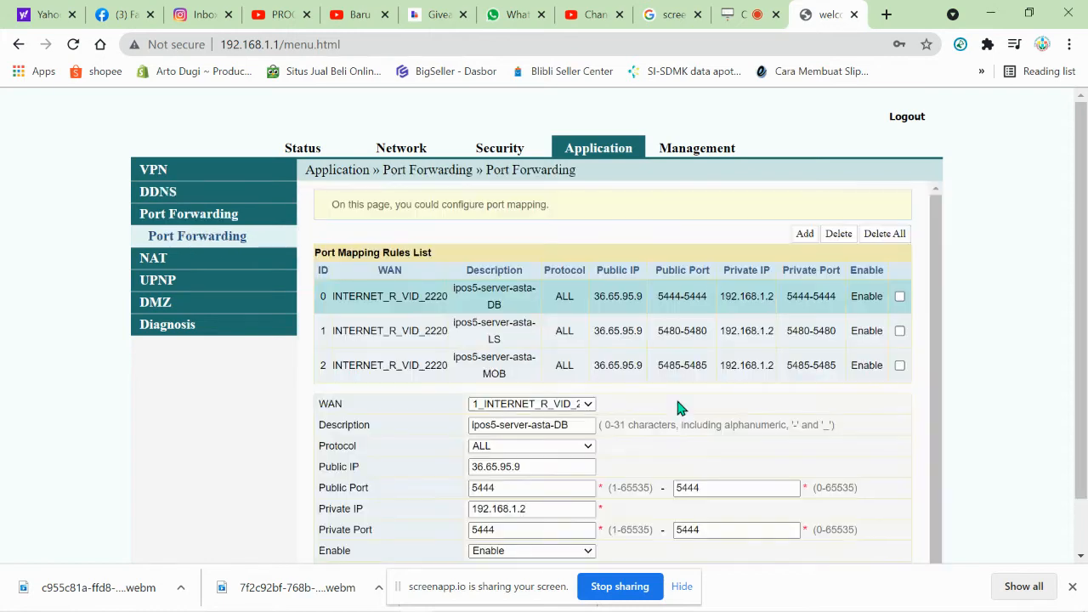
- Start a new port mapping rule with the protocol set to ALL and the rule state set to Enable
{"action": "left_click", "coordinate": [805, 234]}
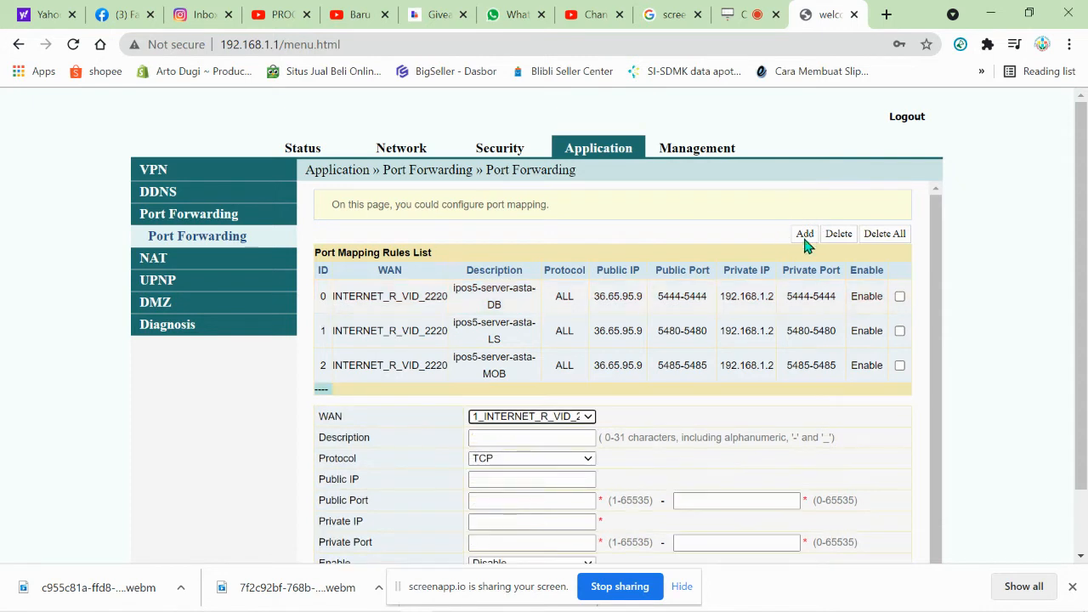
{"action": "scroll", "coordinate": [463, 398], "scroll_direction": "down", "scroll_amount": 1}
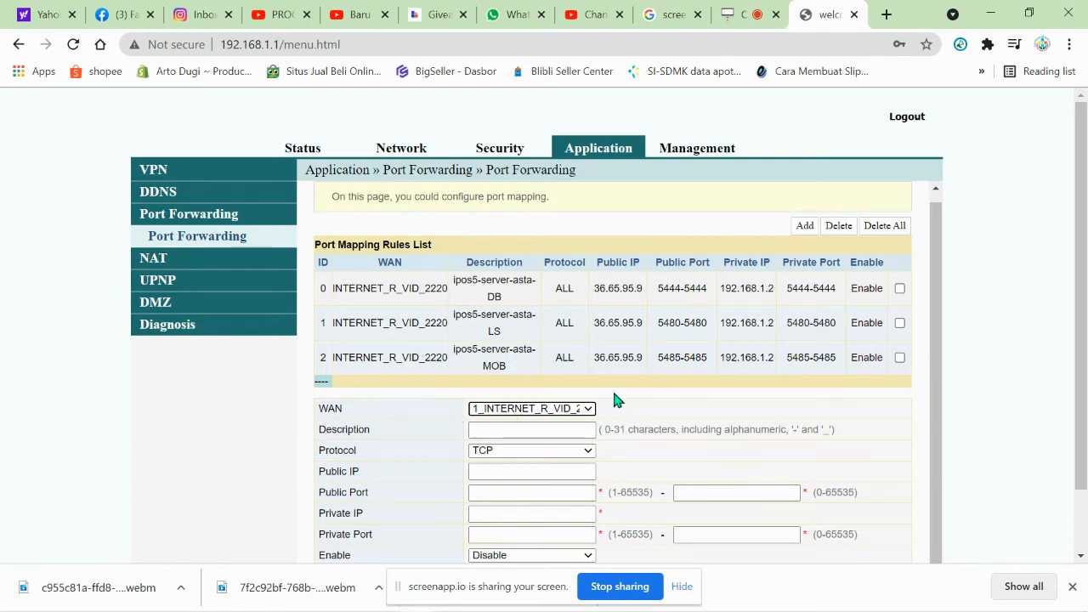
{"action": "left_click", "coordinate": [586, 451]}
{"action": "left_click", "coordinate": [561, 526]}
{"action": "scroll", "coordinate": [602, 485], "scroll_direction": "down", "scroll_amount": 1}
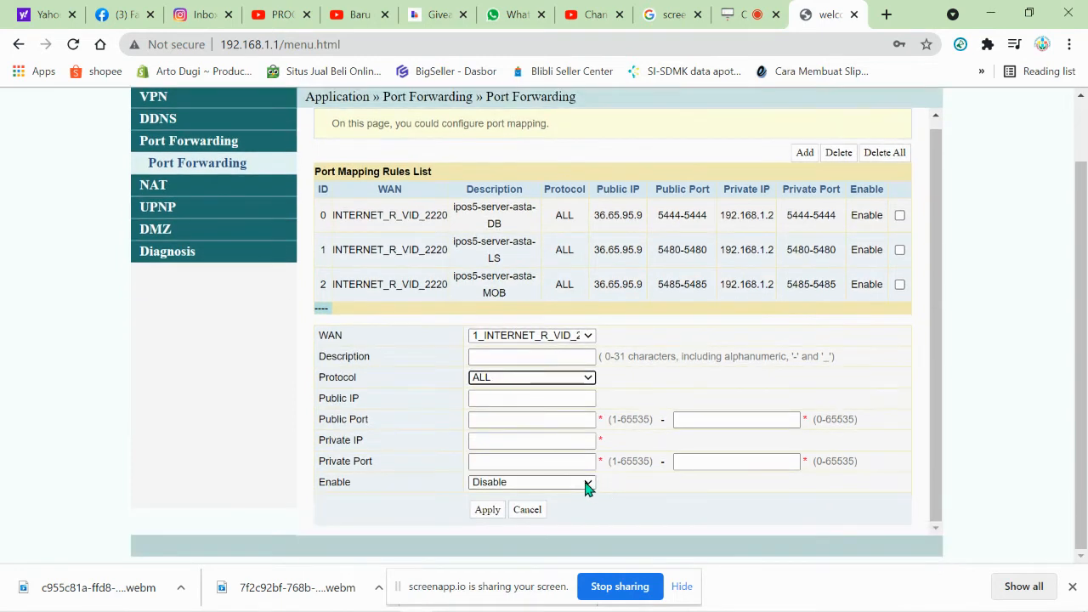
{"action": "left_click", "coordinate": [586, 483]}
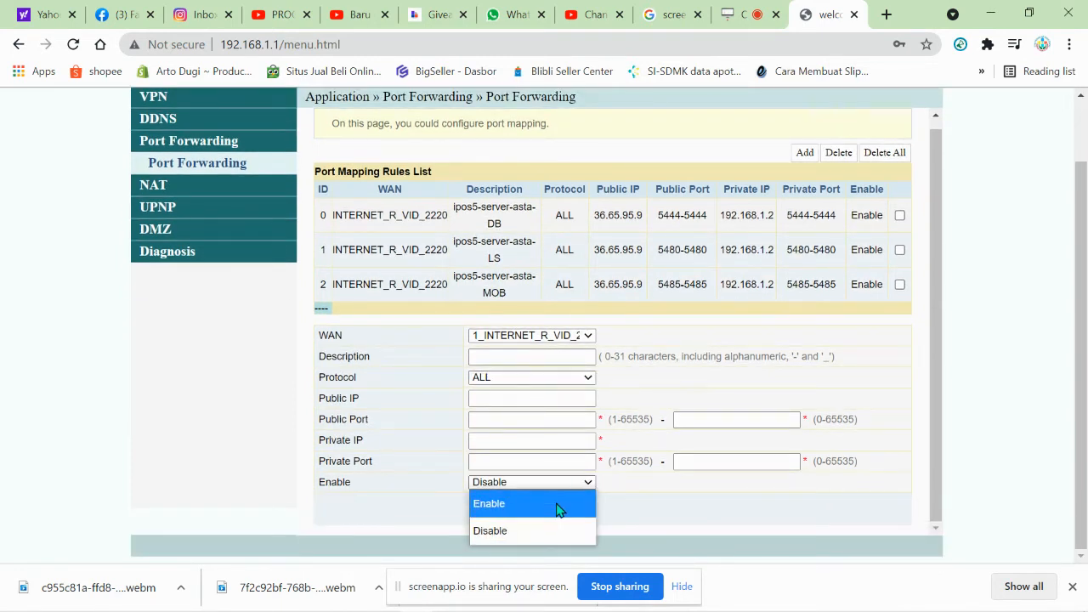
{"action": "left_click", "coordinate": [558, 505]}
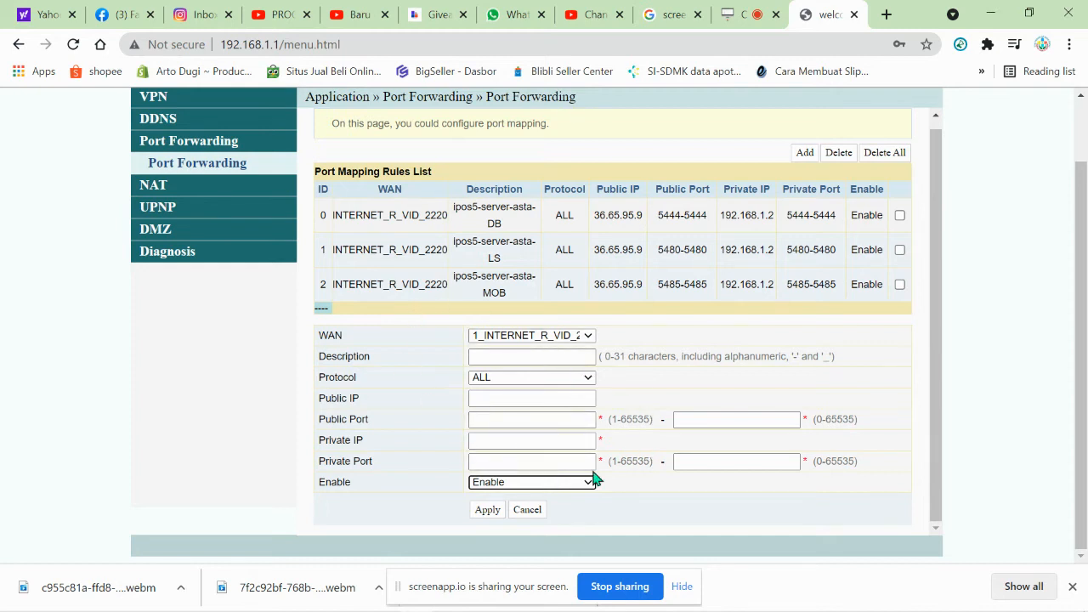
- Review the settings of the ipos5-server-asta-DB port mapping rule, keeping its state on Enable
{"action": "left_click", "coordinate": [389, 218]}
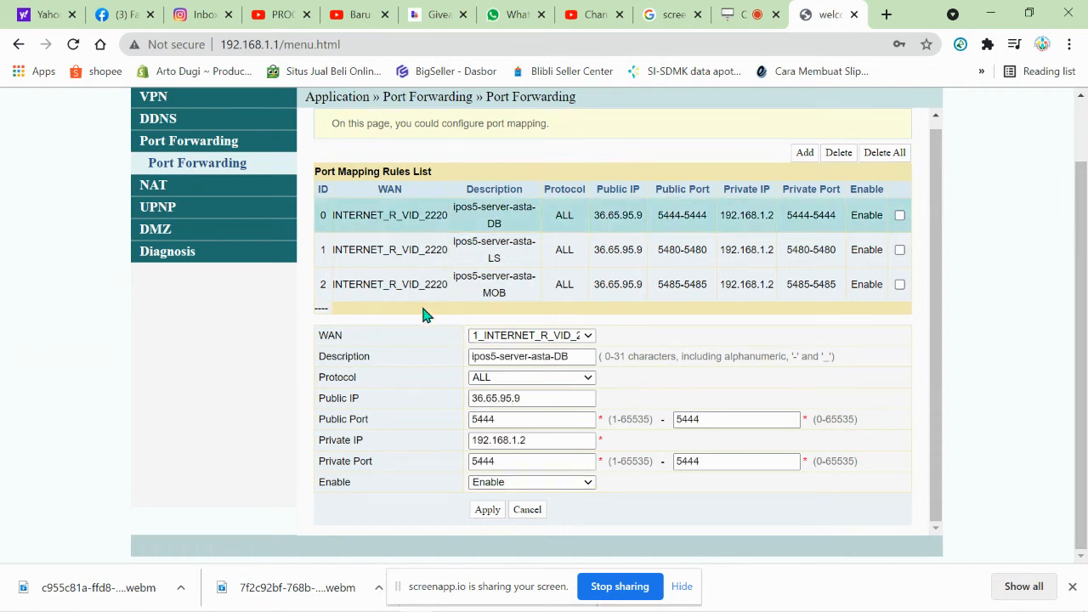
{"action": "left_click", "coordinate": [804, 153]}
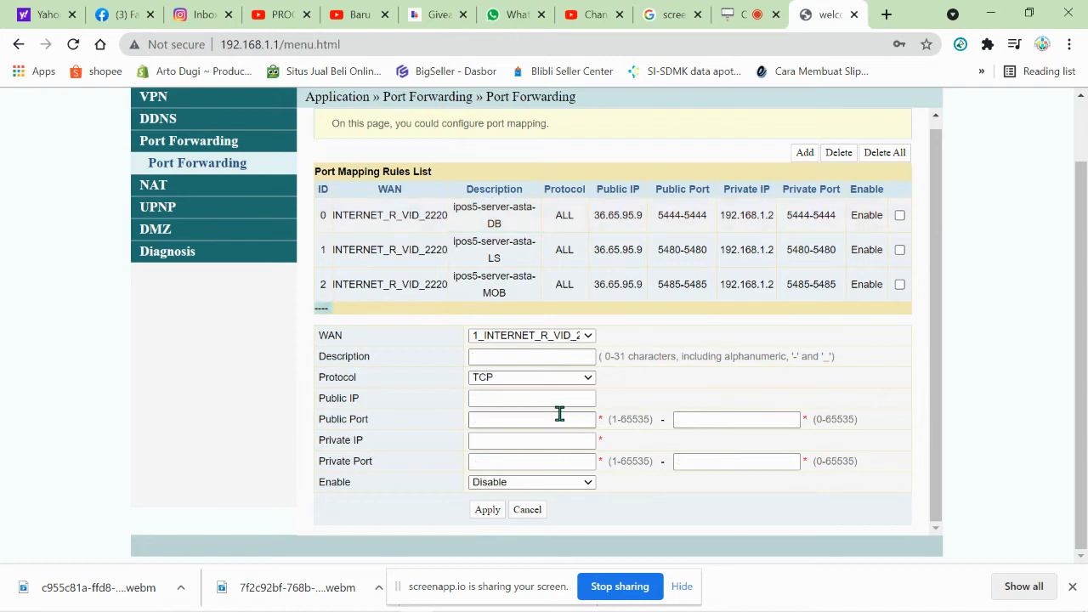
{"action": "left_click", "coordinate": [361, 219]}
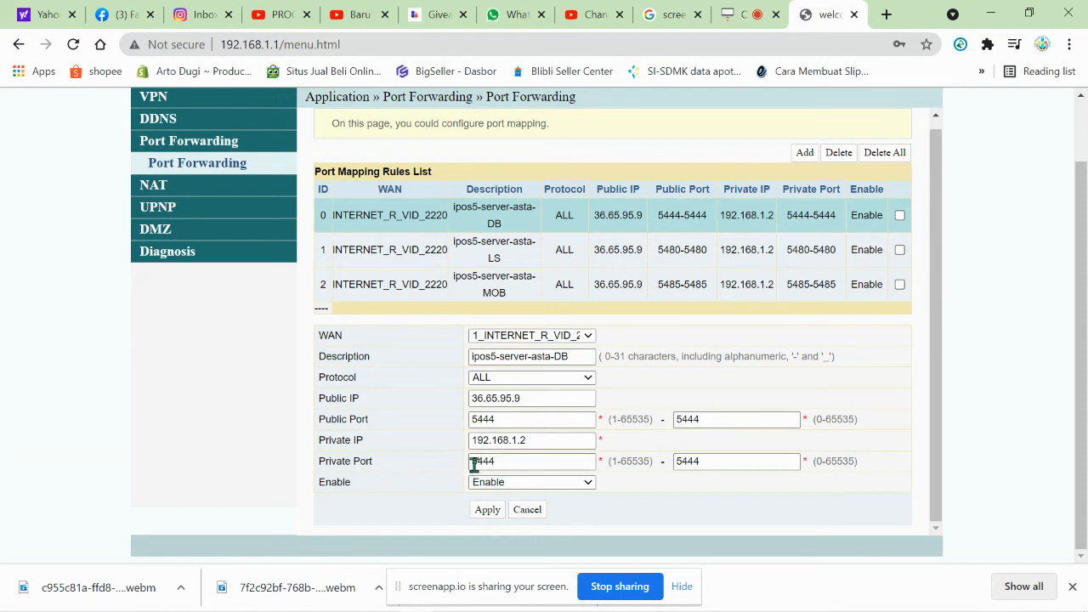
{"action": "left_click", "coordinate": [588, 484]}
{"action": "left_click", "coordinate": [574, 498]}
- Review the descriptions and ports of the ipos5-server-asta-LS and ipos5-server-asta-MOB port mapping rules
{"action": "left_click", "coordinate": [396, 246]}
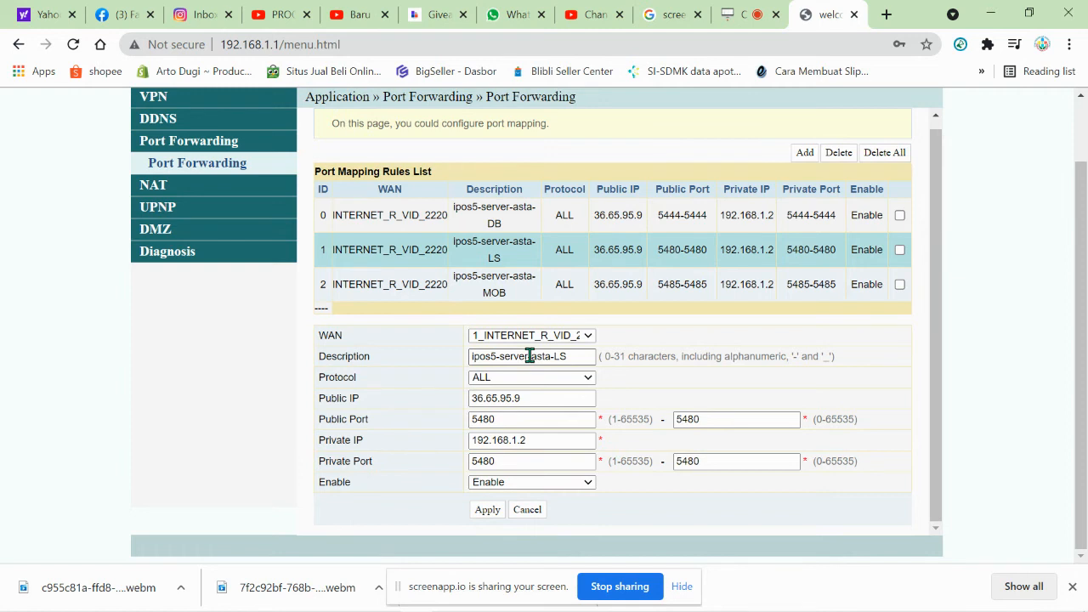
{"action": "left_click_drag", "start_coordinate": [531, 356], "coordinate": [571, 357]}
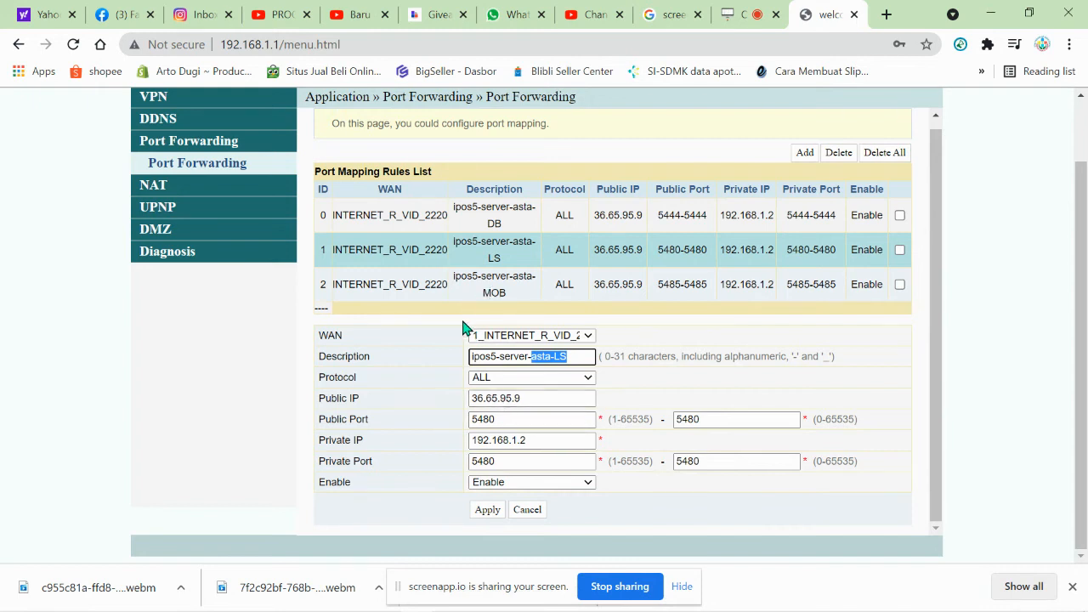
{"action": "left_click", "coordinate": [395, 286]}
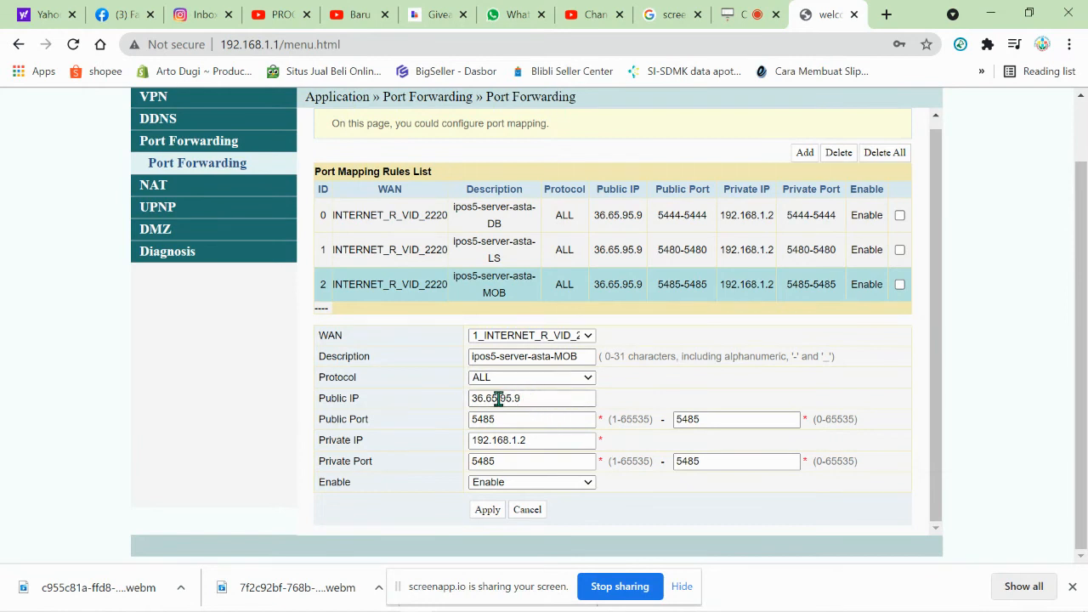
{"action": "left_click", "coordinate": [533, 418]}
{"action": "left_click", "coordinate": [682, 419]}
{"action": "left_click", "coordinate": [994, 15]}
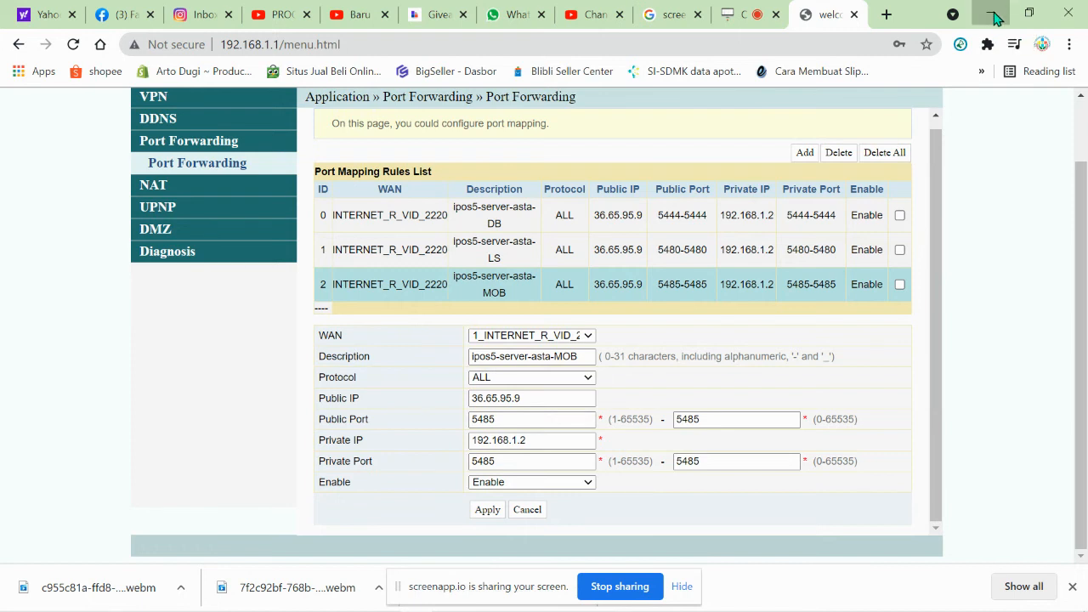
{"action": "left_click", "coordinate": [991, 14]}
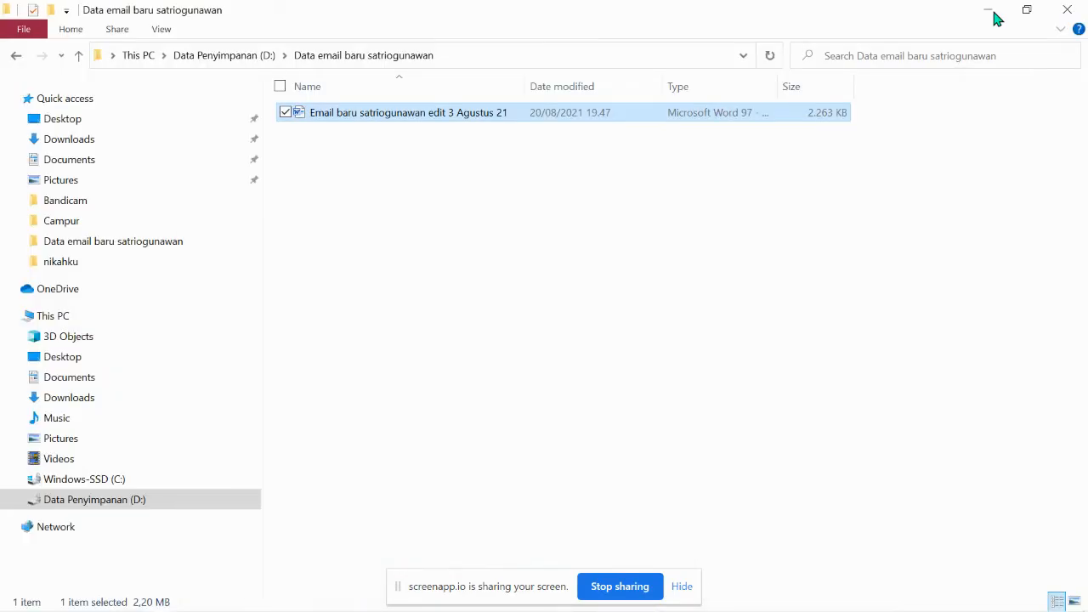
{"action": "left_click", "coordinate": [990, 13]}
{"action": "mouse_move", "coordinate": [228, 608]}
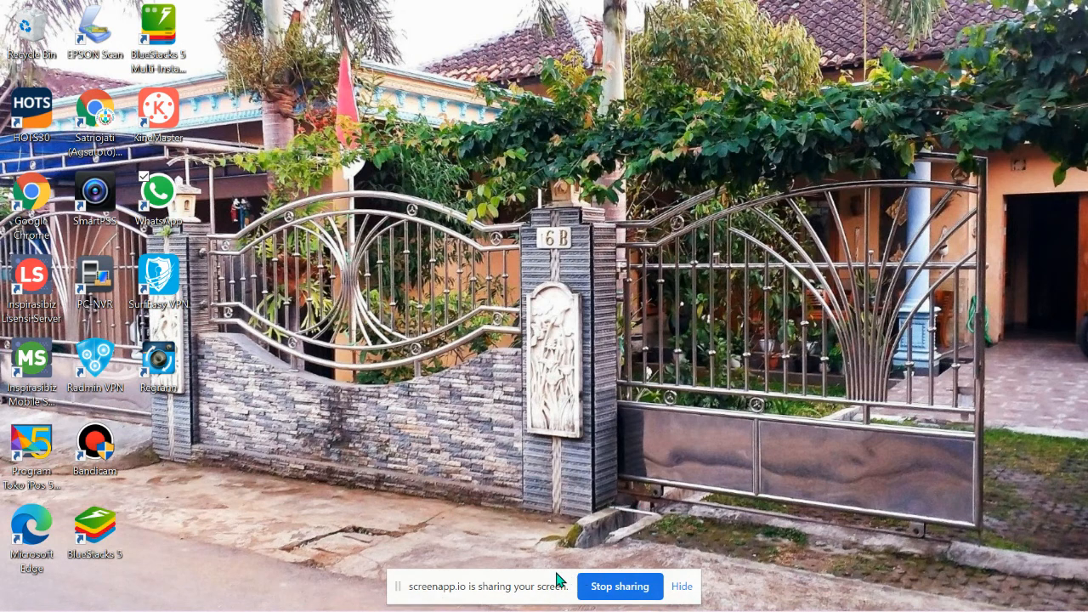
{"action": "left_click_drag", "start_coordinate": [539, 581], "coordinate": [827, 553]}
{"action": "mouse_move", "coordinate": [565, 608]}
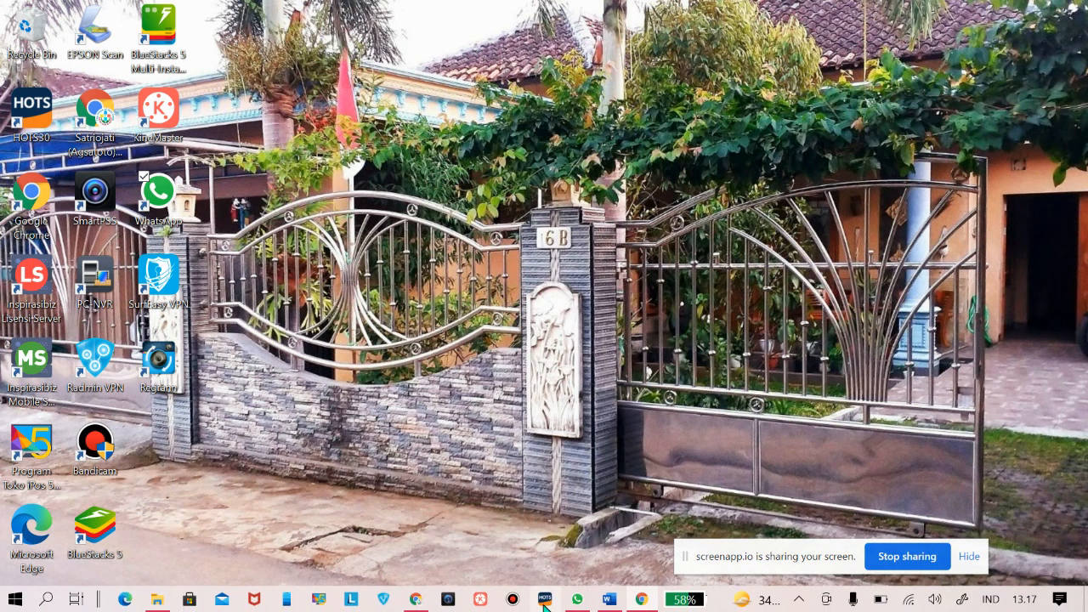
{"action": "mouse_move", "coordinate": [639, 602]}
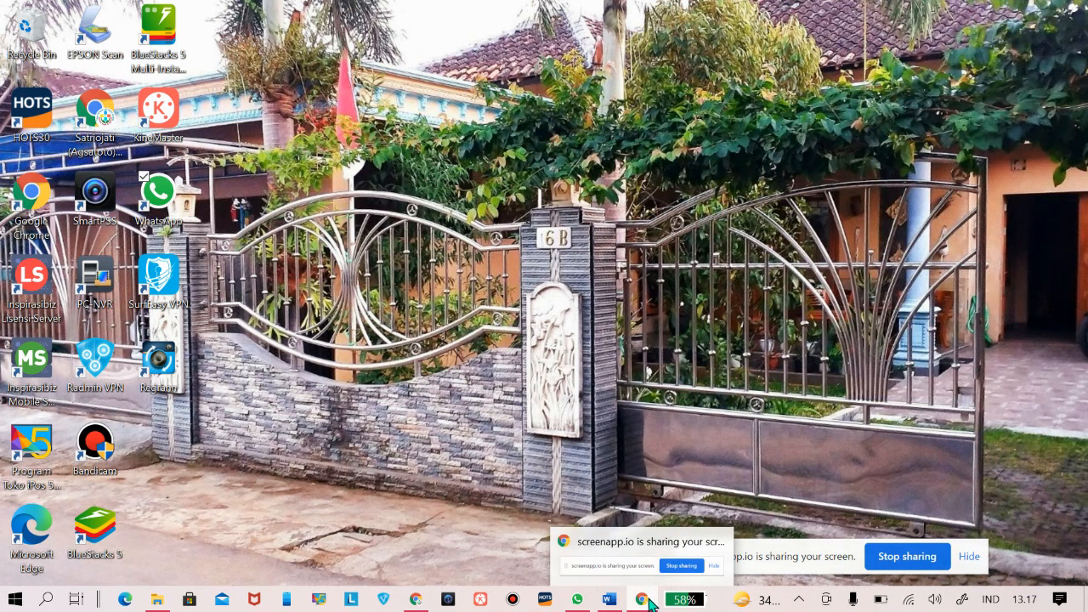
{"action": "left_click", "coordinate": [615, 559]}
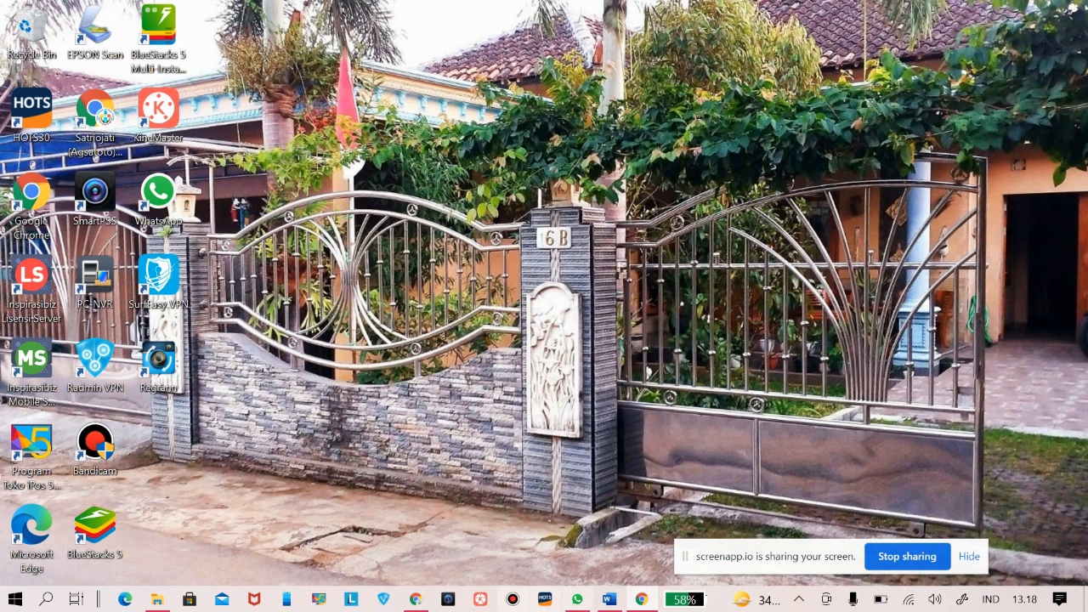
{"action": "left_click", "coordinate": [416, 600]}
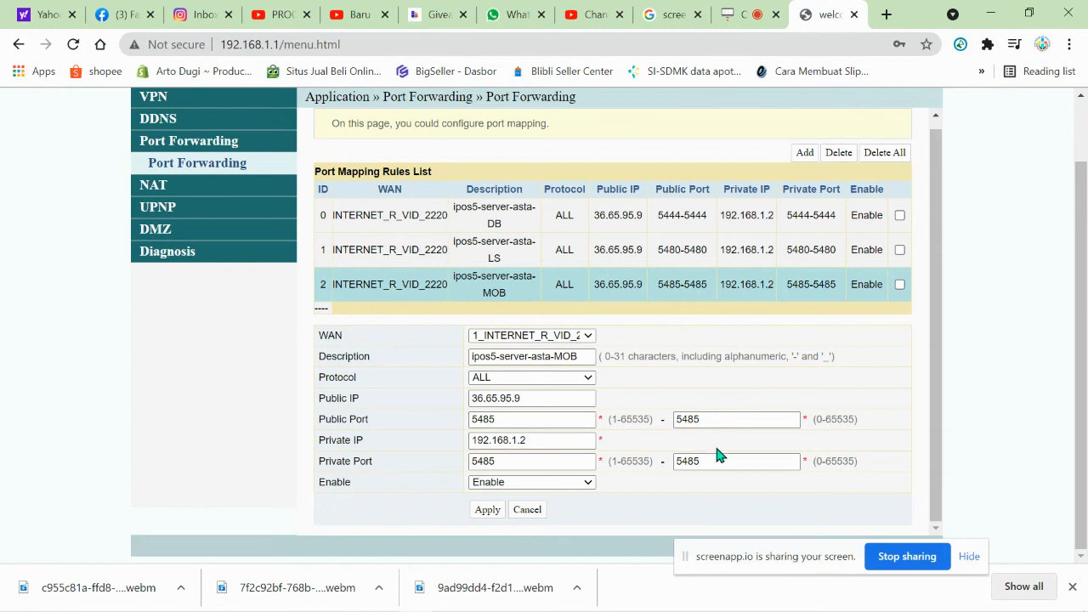
- Review the ipos5-server-asta-LS rule again and copy the device model from the Device Information page
{"action": "left_click", "coordinate": [490, 245]}
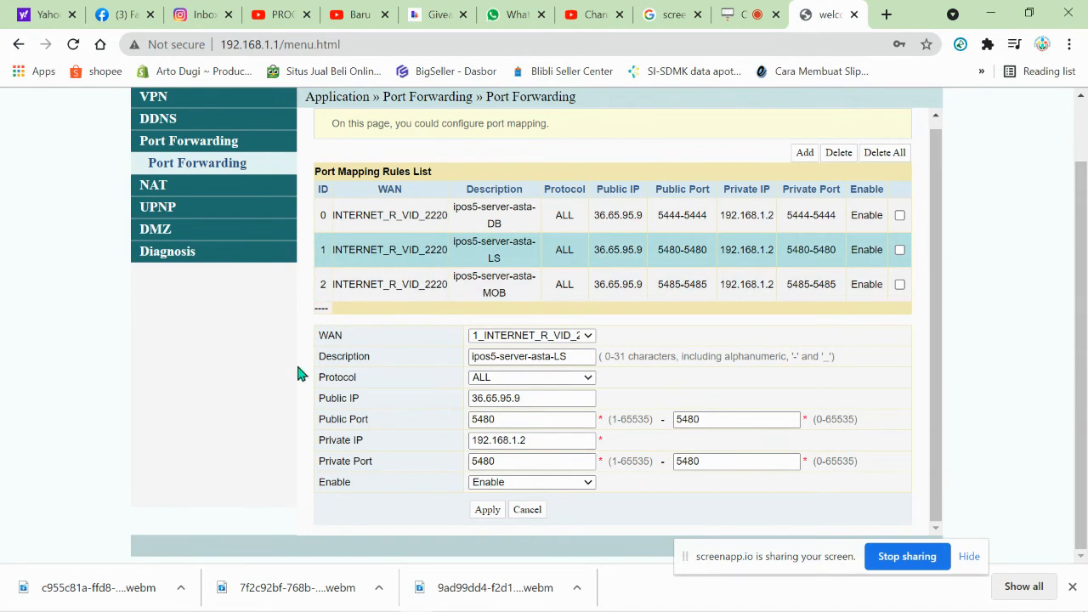
{"action": "scroll", "coordinate": [267, 408], "scroll_direction": "up", "scroll_amount": 1}
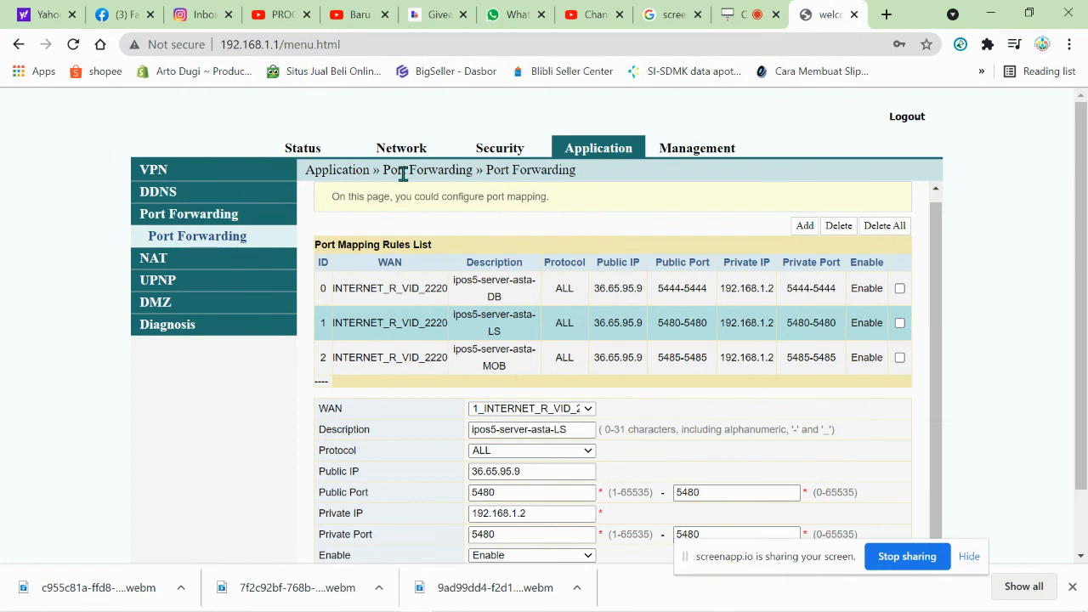
{"action": "left_click", "coordinate": [304, 149]}
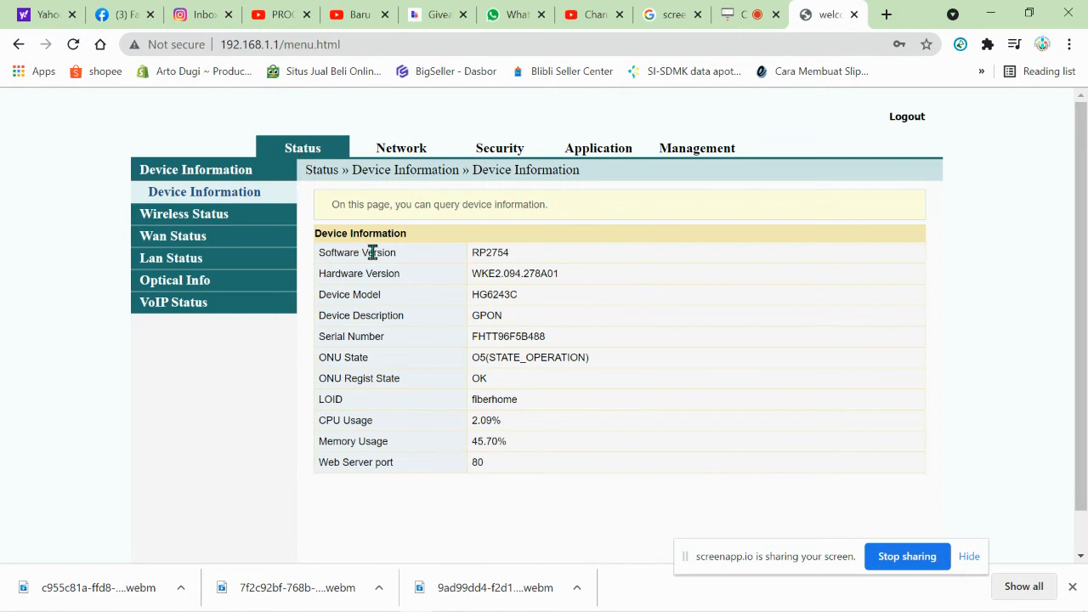
{"action": "left_click_drag", "start_coordinate": [522, 295], "coordinate": [470, 296]}
{"action": "right_click", "coordinate": [494, 295]}
{"action": "left_click", "coordinate": [528, 311]}
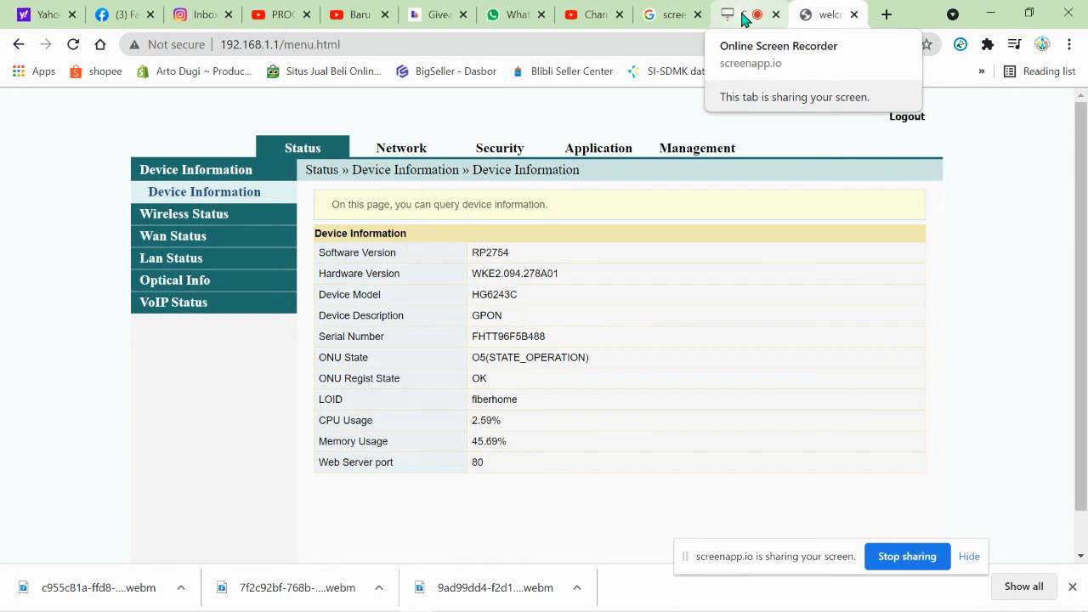
{"action": "left_click", "coordinate": [743, 19]}
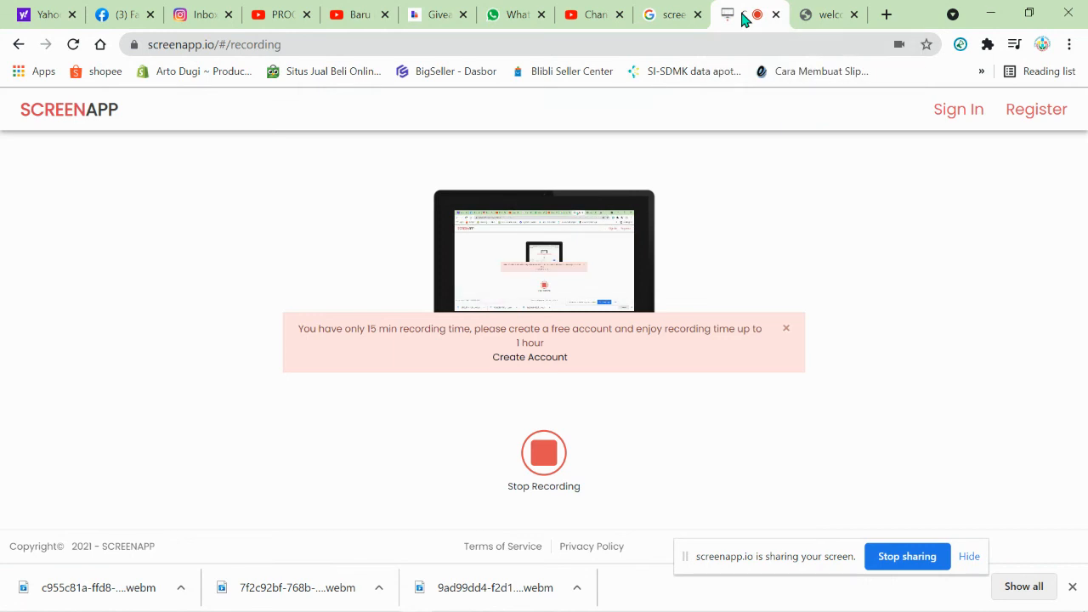